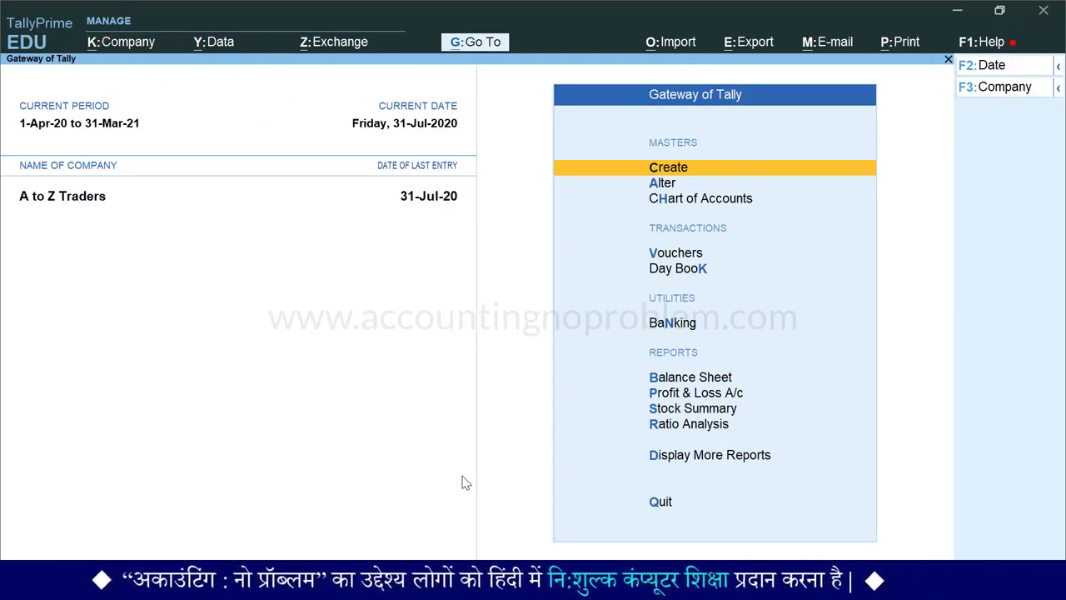
Step: Start a new Debit Note voucher and switch its mode to Item Invoice
key("v")
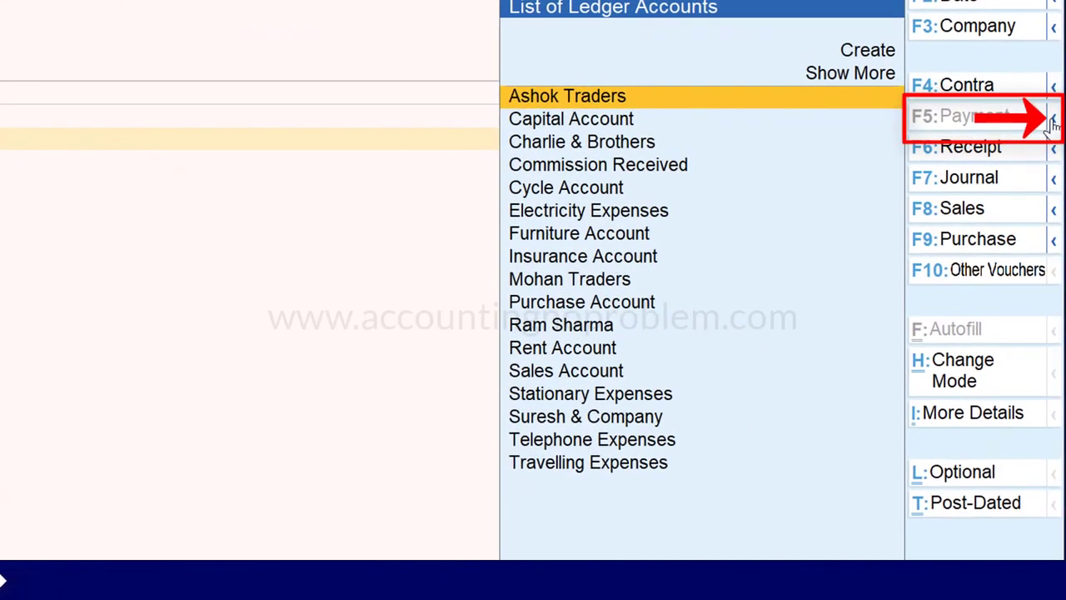
left_click(1054, 121)
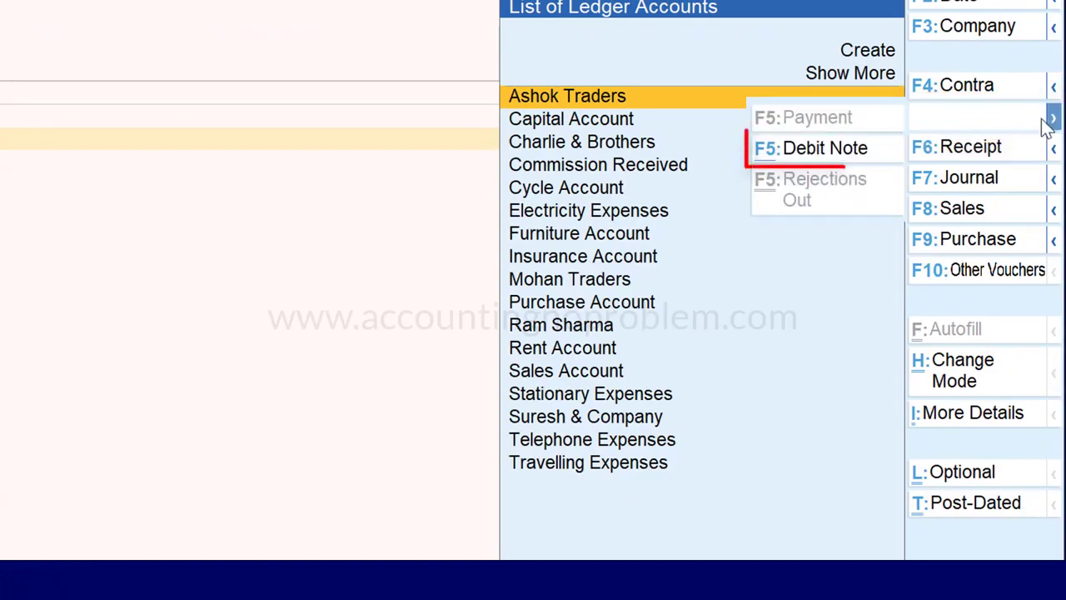
left_click(862, 178)
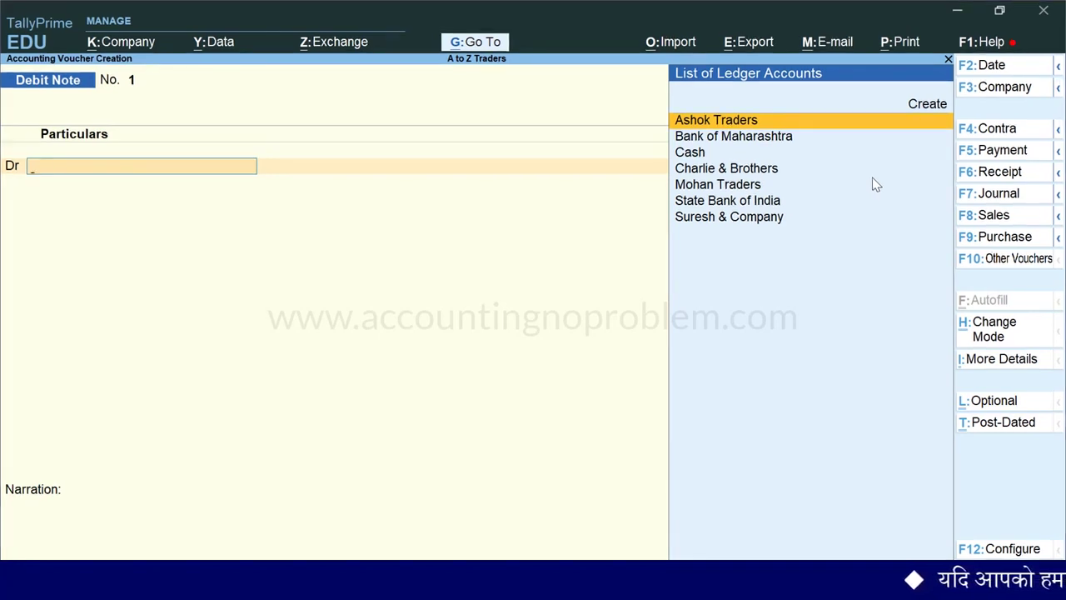
left_click(1005, 336)
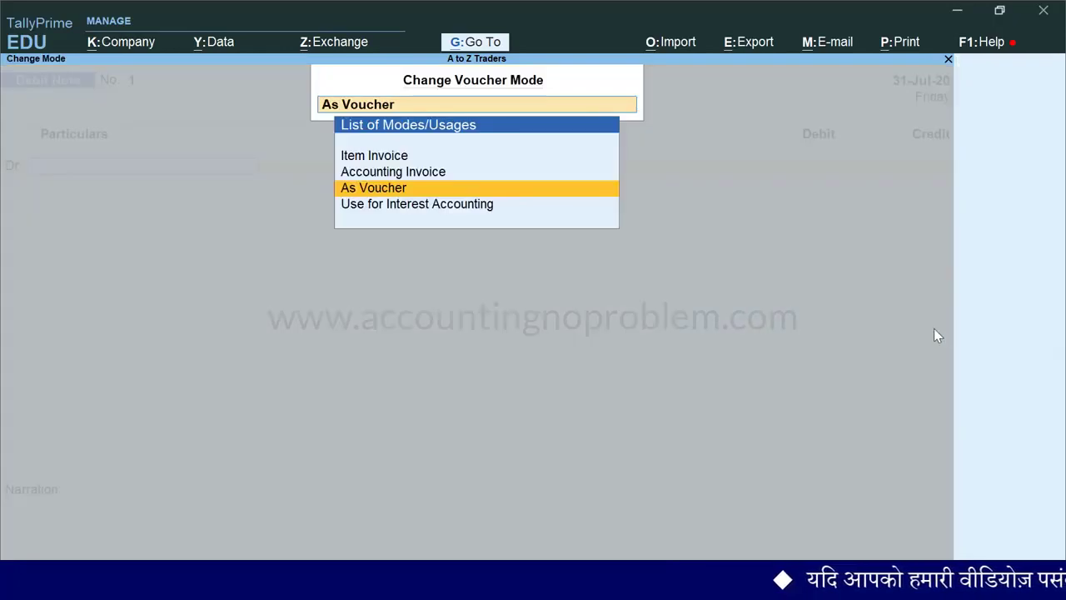
left_click(391, 162)
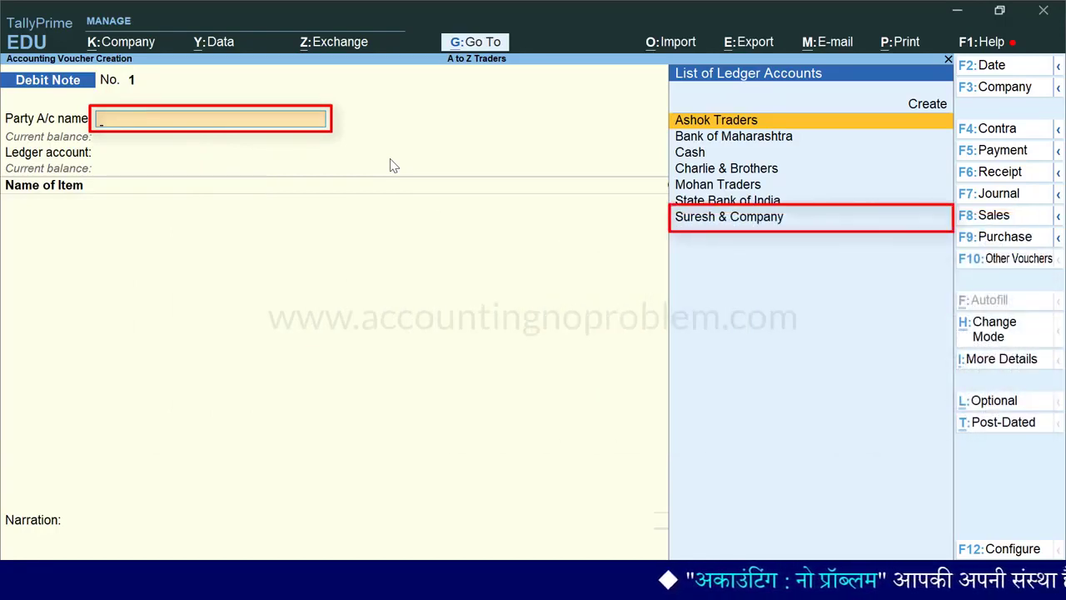
Step: Choose Suresh & Company as the party account of the debit note
key("Down")
key("Down")
key("Down")
key("Down")
key("Down")
key("Down")
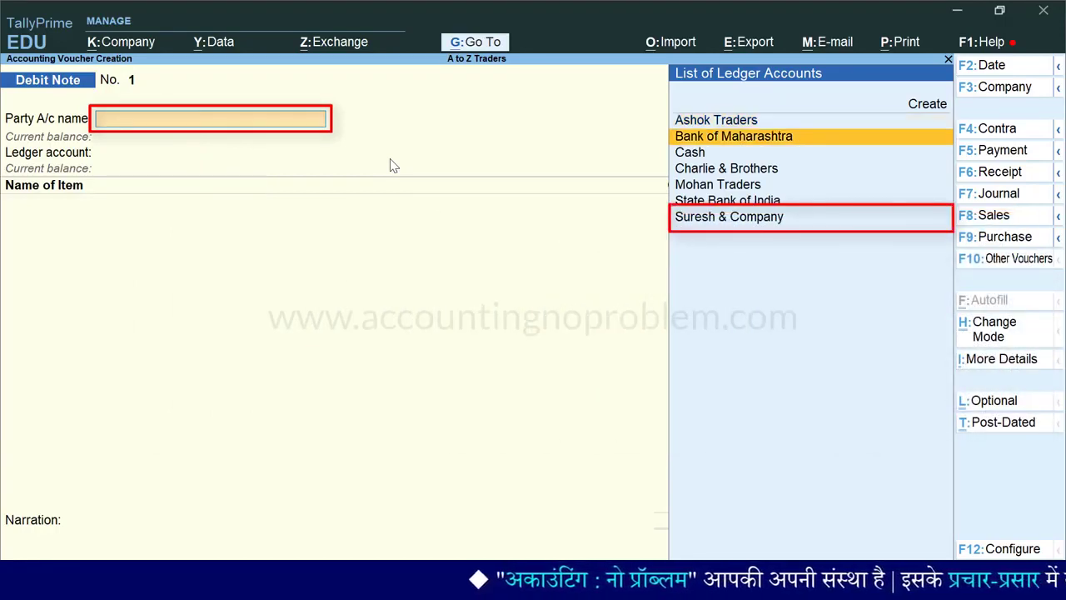
key("Return")
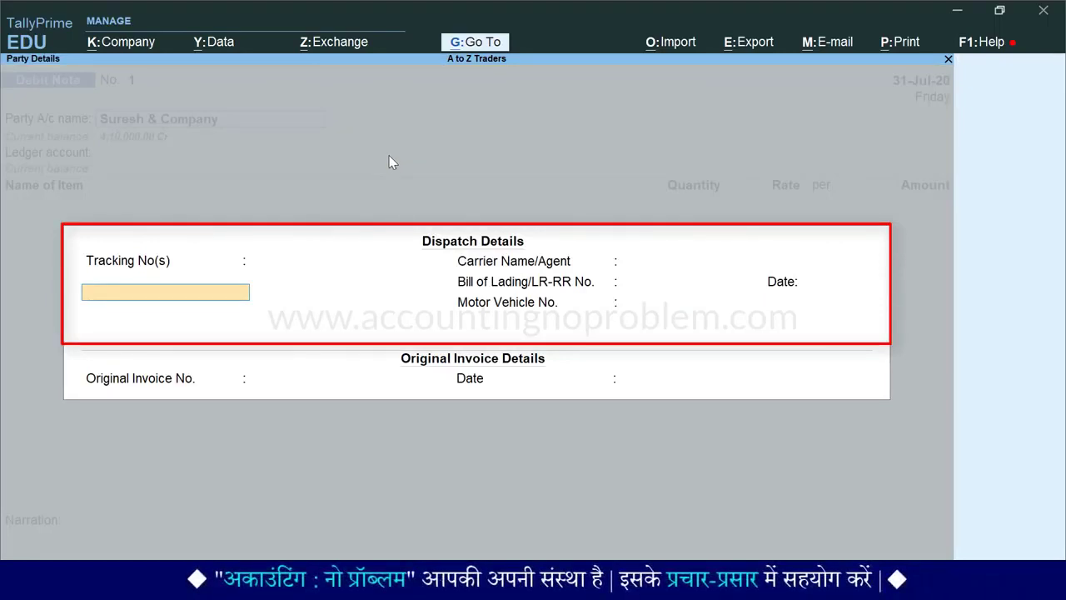
Step: Enter MP 09 AB XX66 as the motor vehicle number in the dispatch details, leaving the other dispatch fields blank
key("Return")
key("Return")
key("Return")
key("Return")
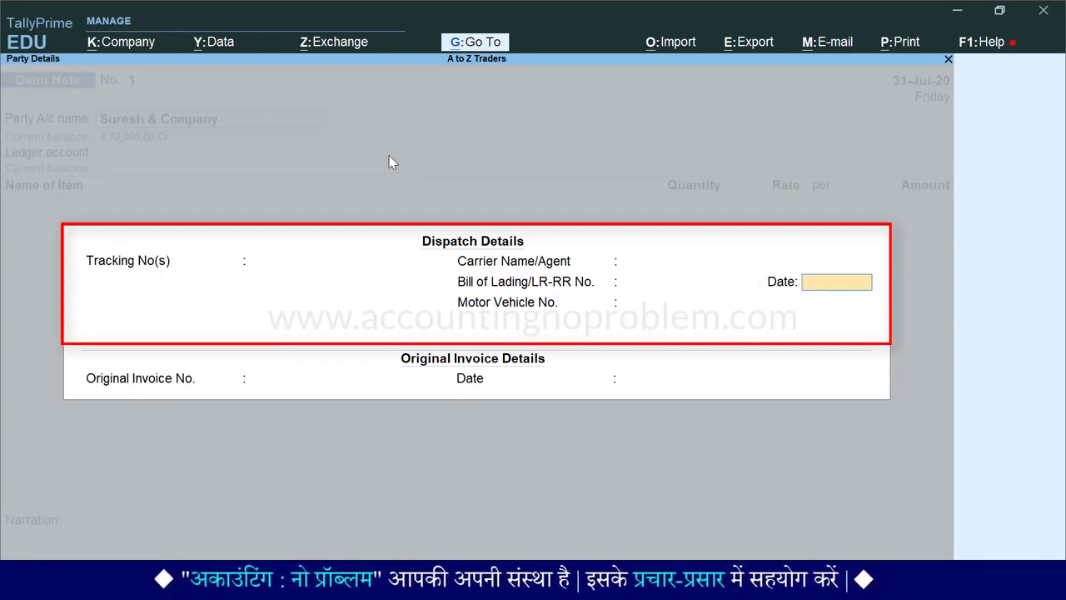
type("MP 09 AB XX66")
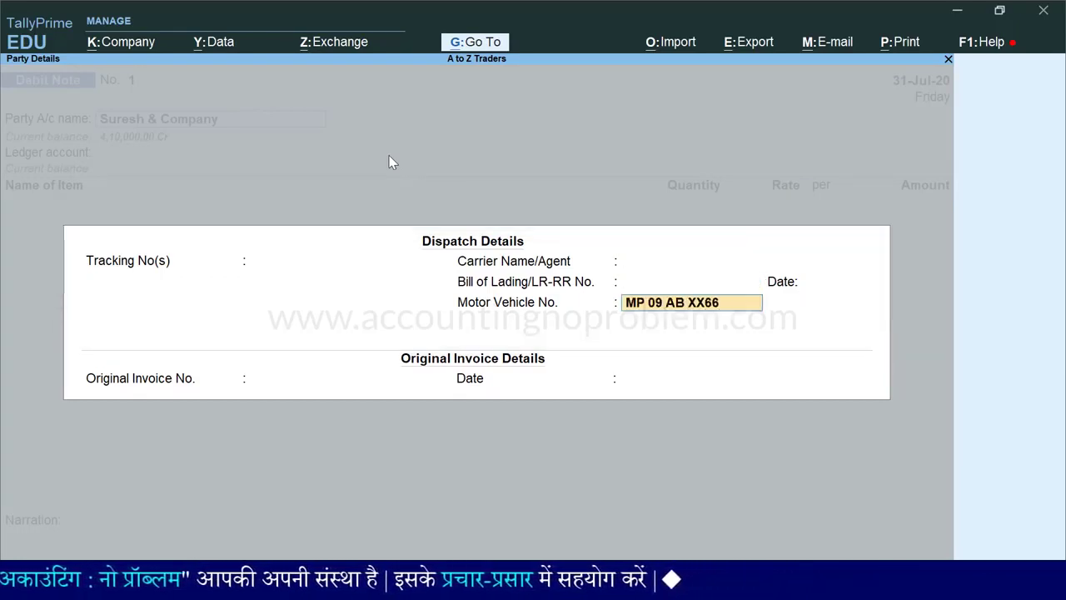
key("Return")
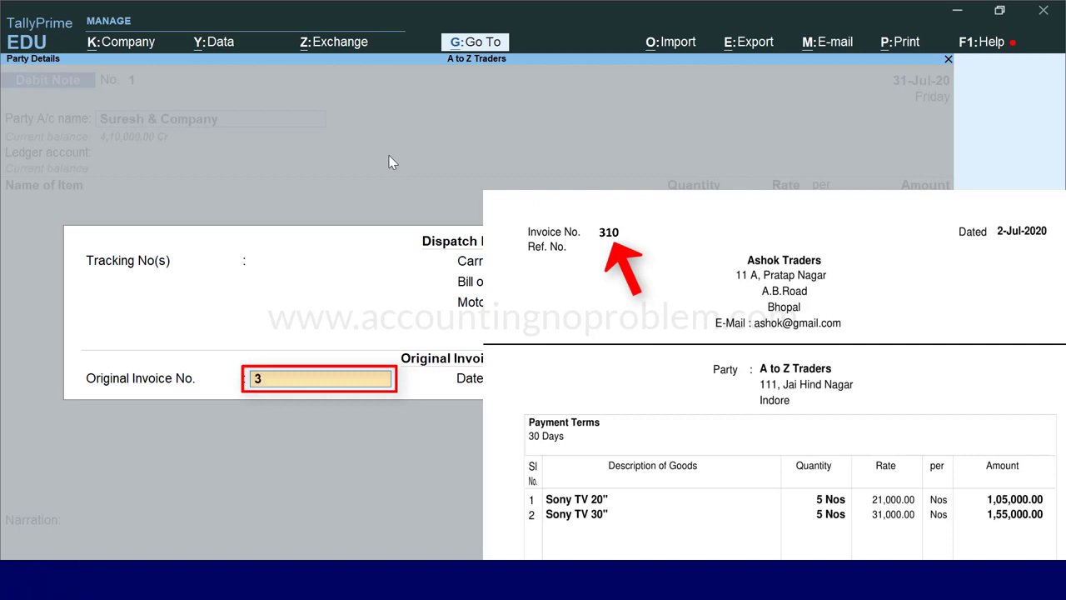
Step: Record original invoice number 310 dated 2-Jul-2020 and accept the supplier's default party details
type("10")
key("Return")
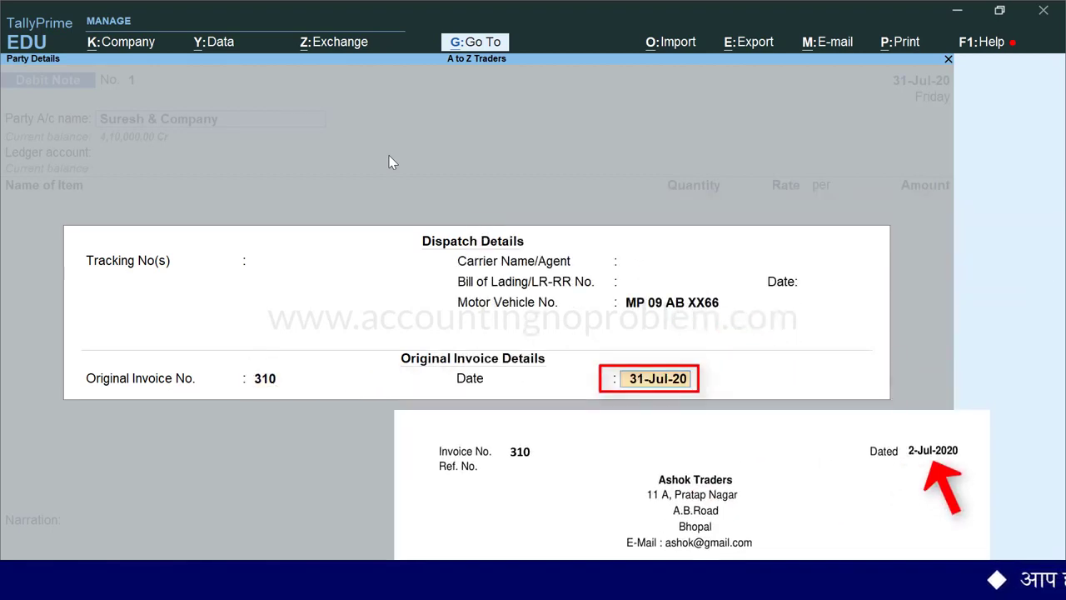
type("2.7")
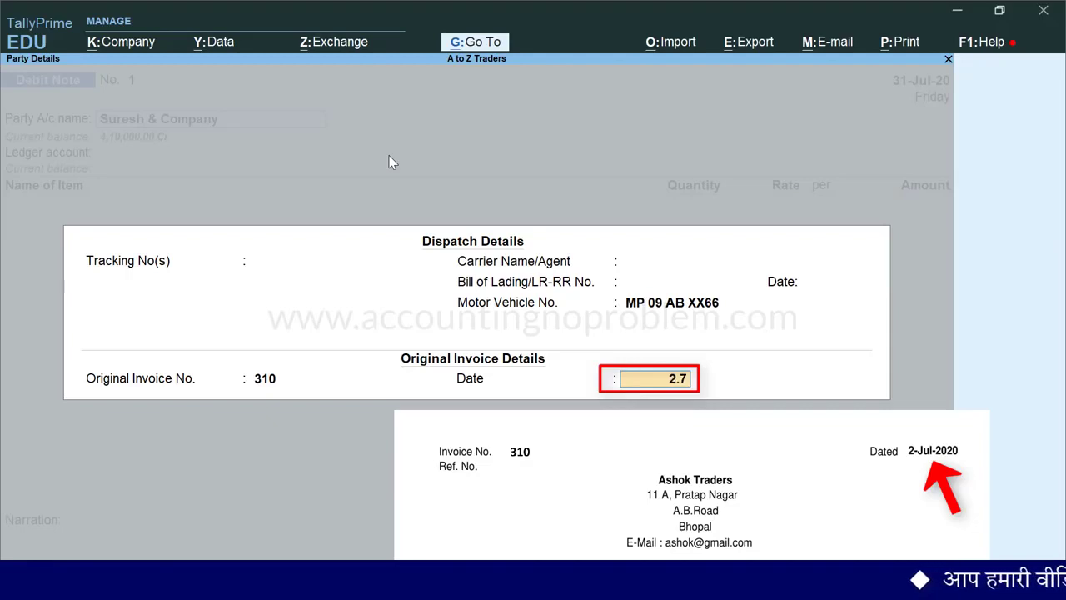
key("Return")
key("Return")
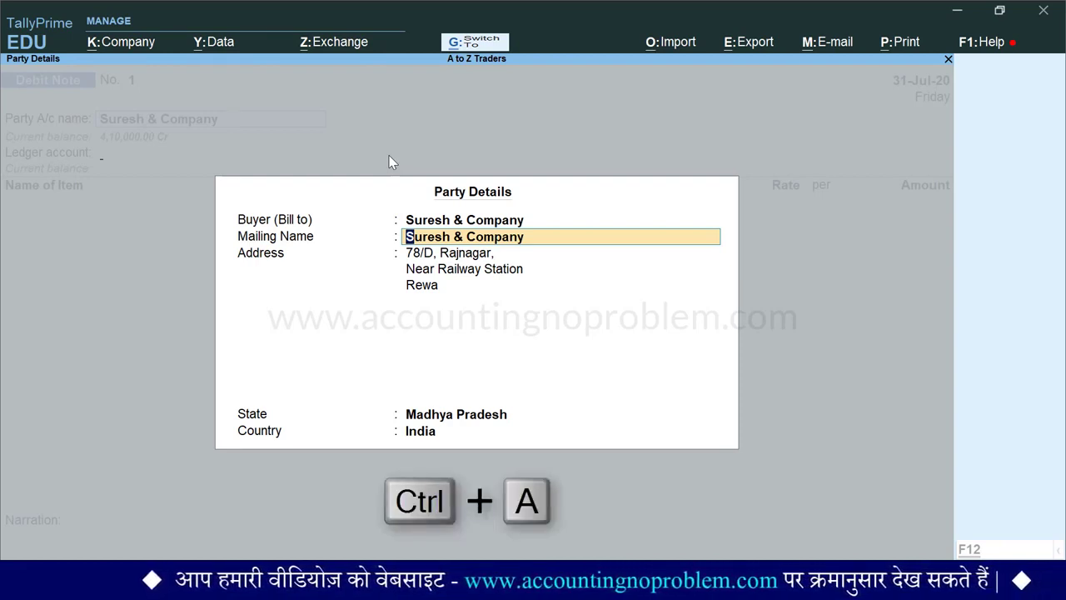
key("ctrl+a")
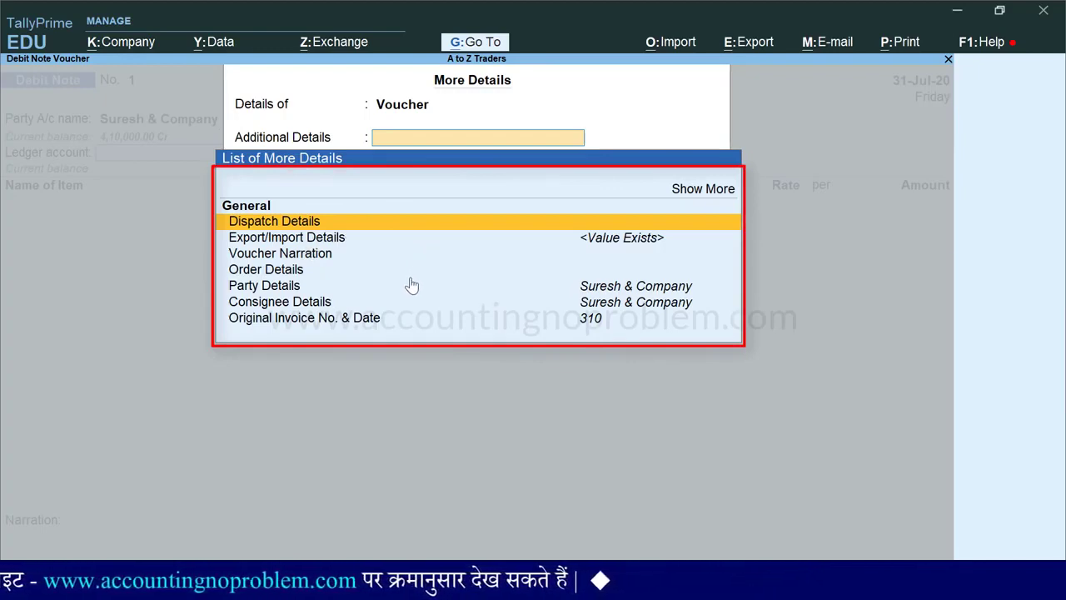
key("Escape")
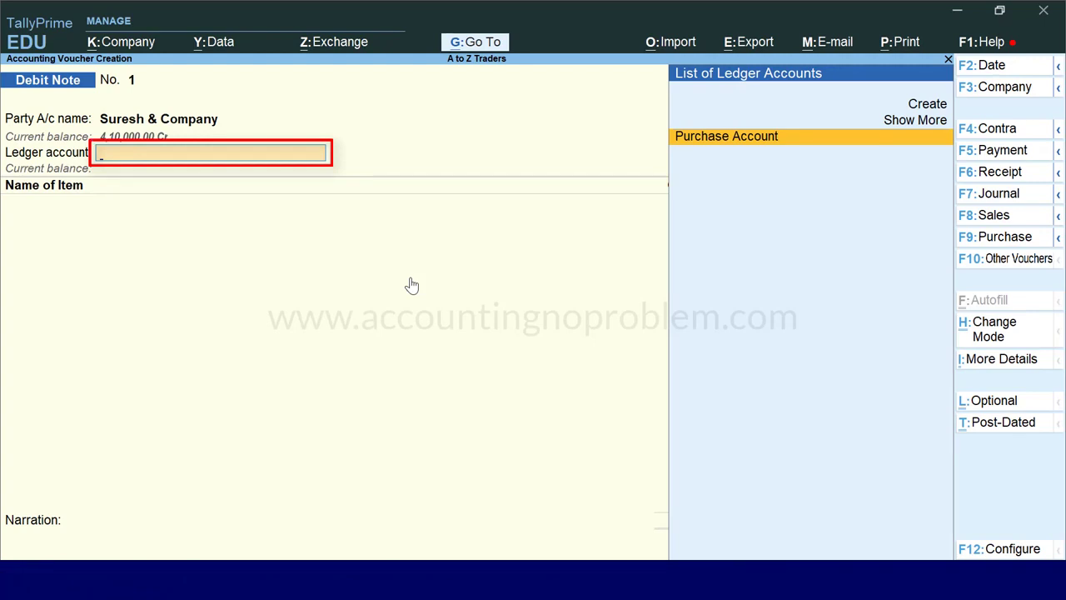
Step: Create a Purchase Return ledger under Purchase Accounts and use it as the voucher's ledger account
key("alt+c")
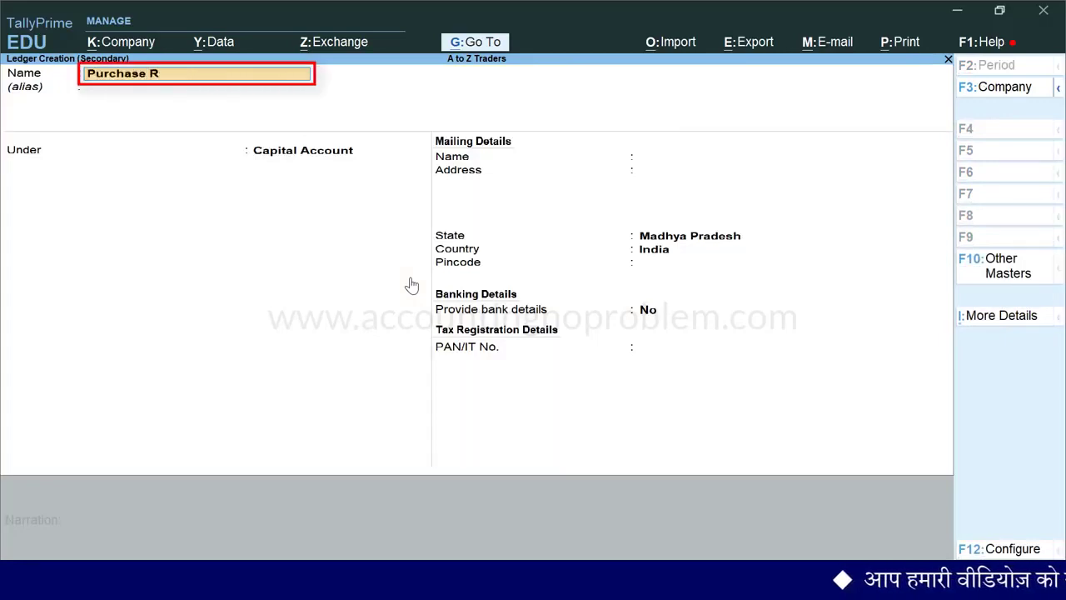
type("Purchase Return")
key("Return")
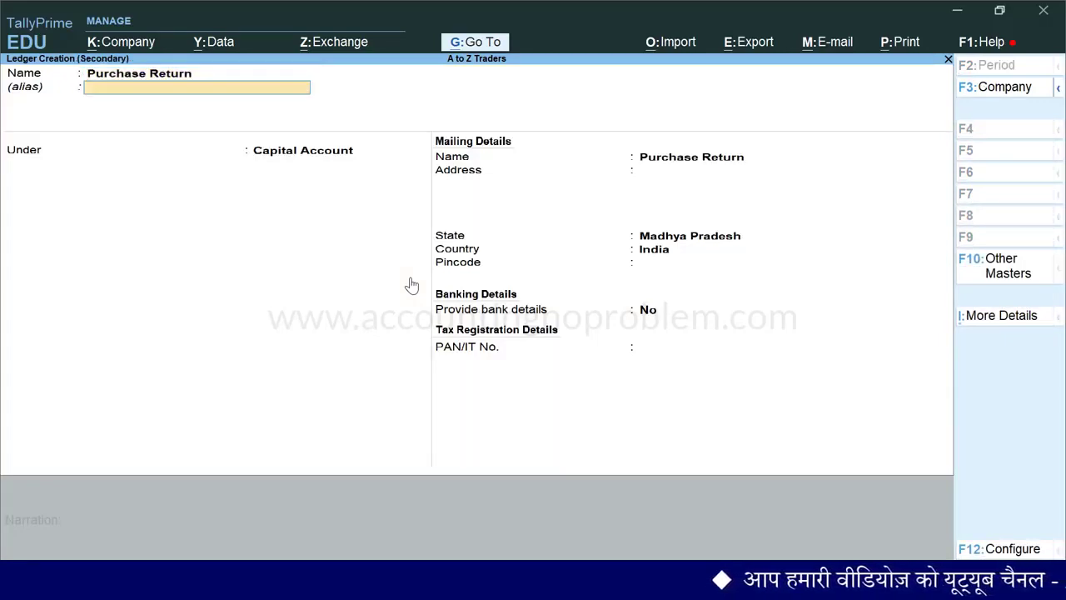
key("Return")
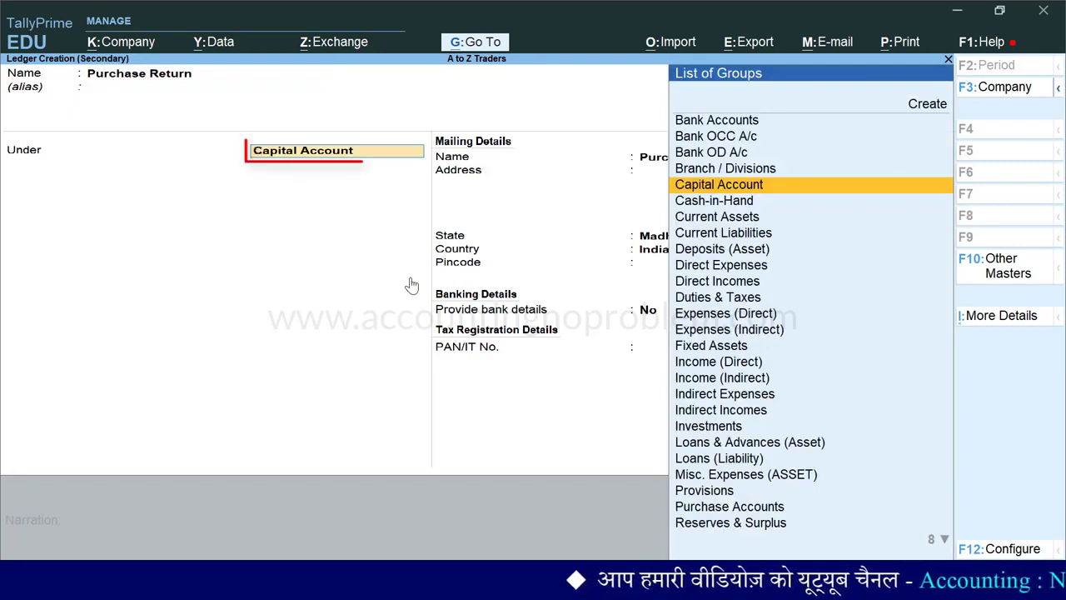
type("P")
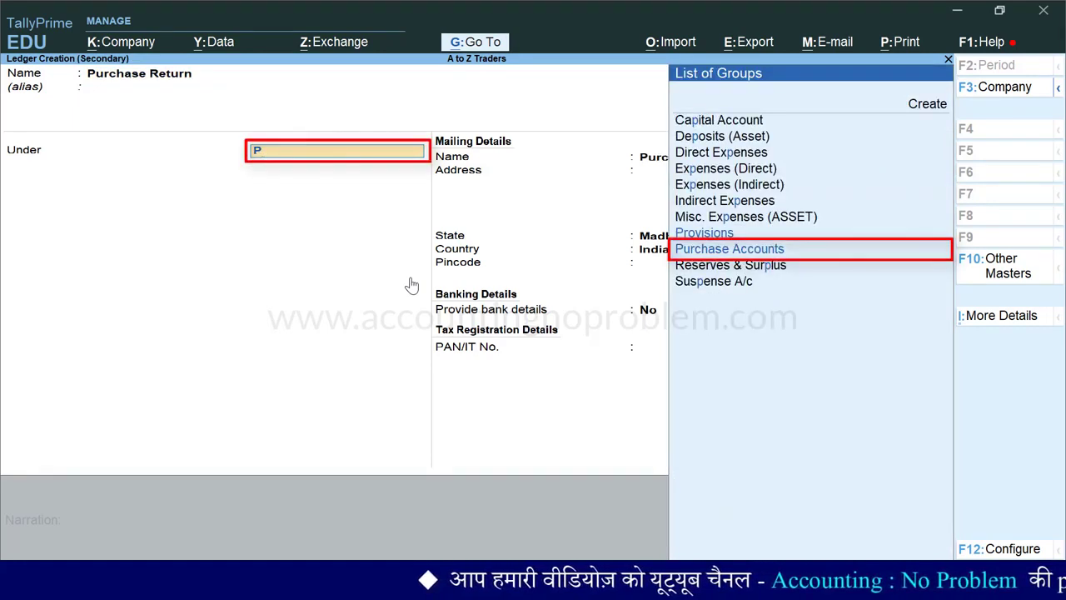
key("Down")
key("Return")
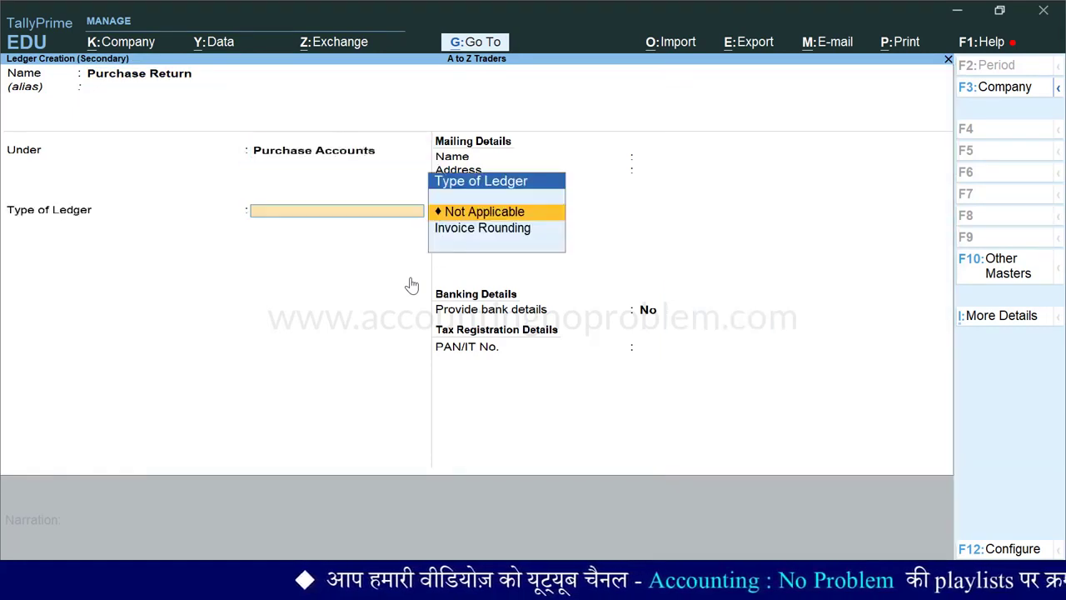
key("ctrl+a")
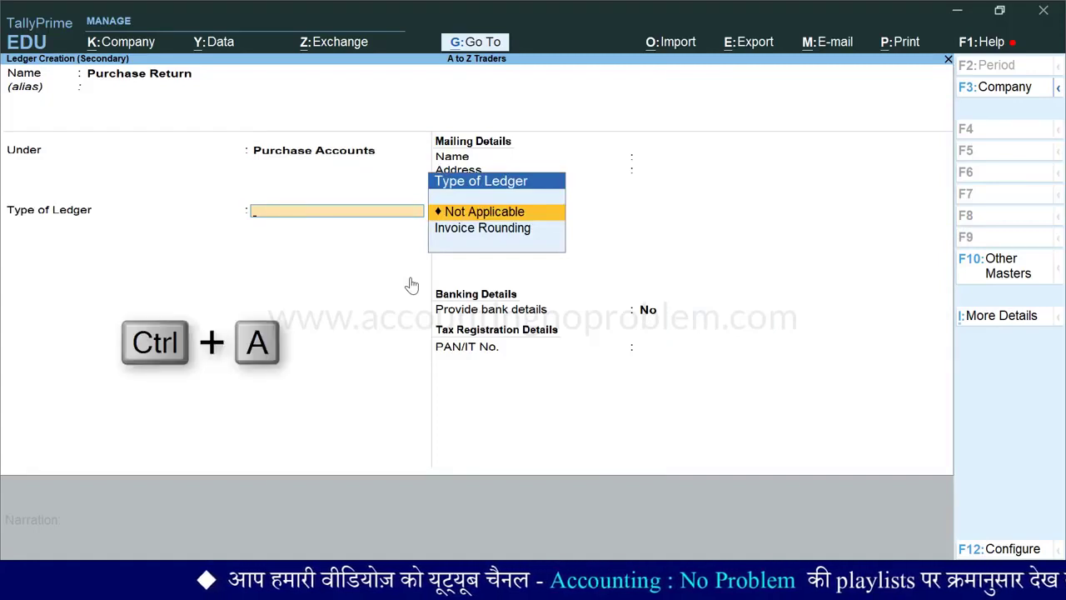
key("Return")
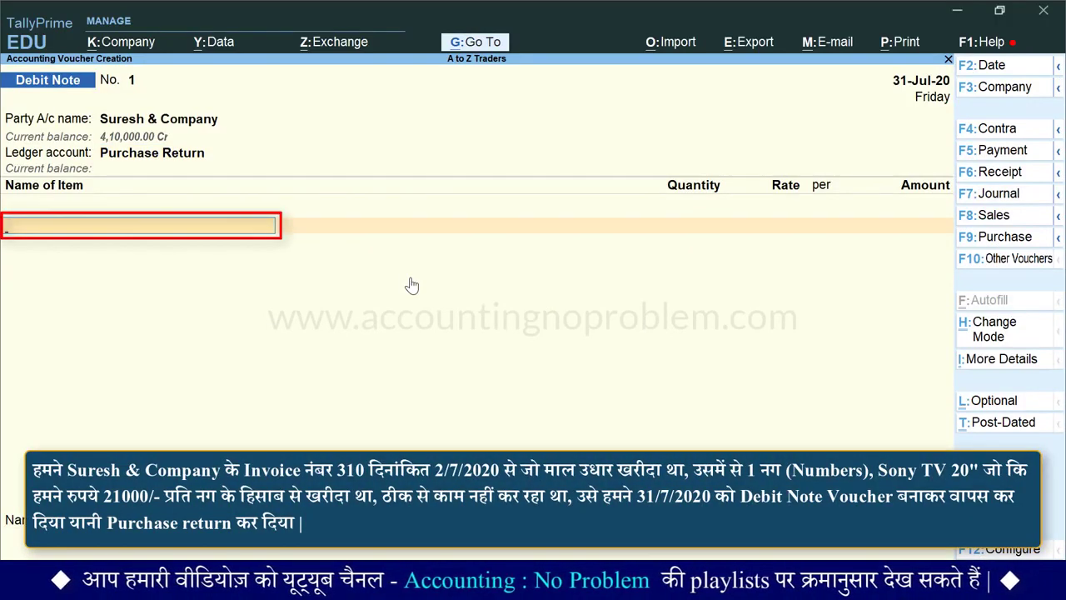
Step: Add 1 Nos of Sony TV 20" at a rate of 21,000.00 as the only returned item and end the item list
key("space")
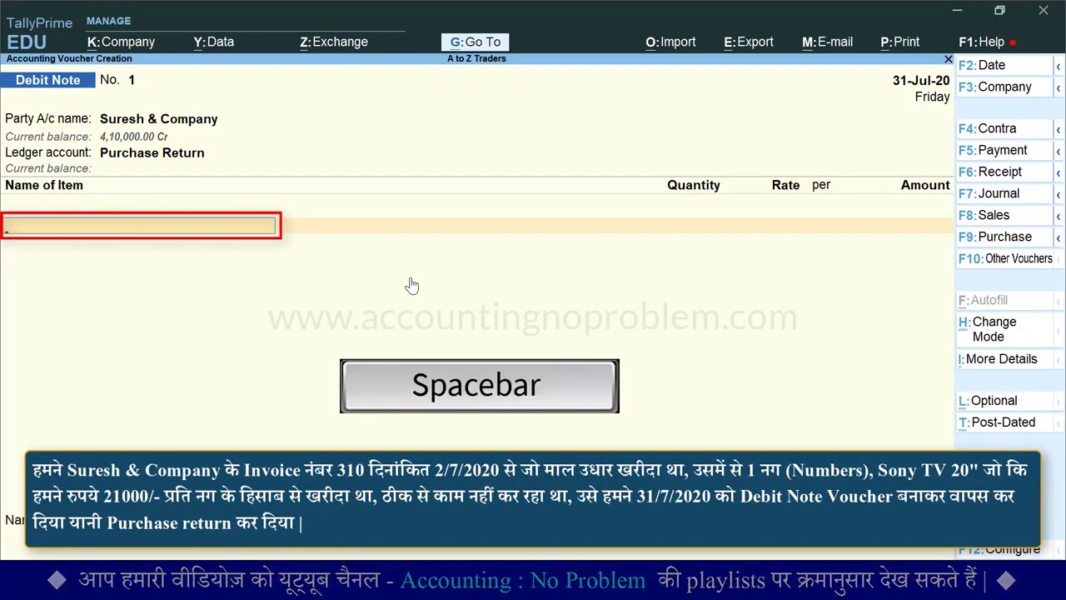
type("S")
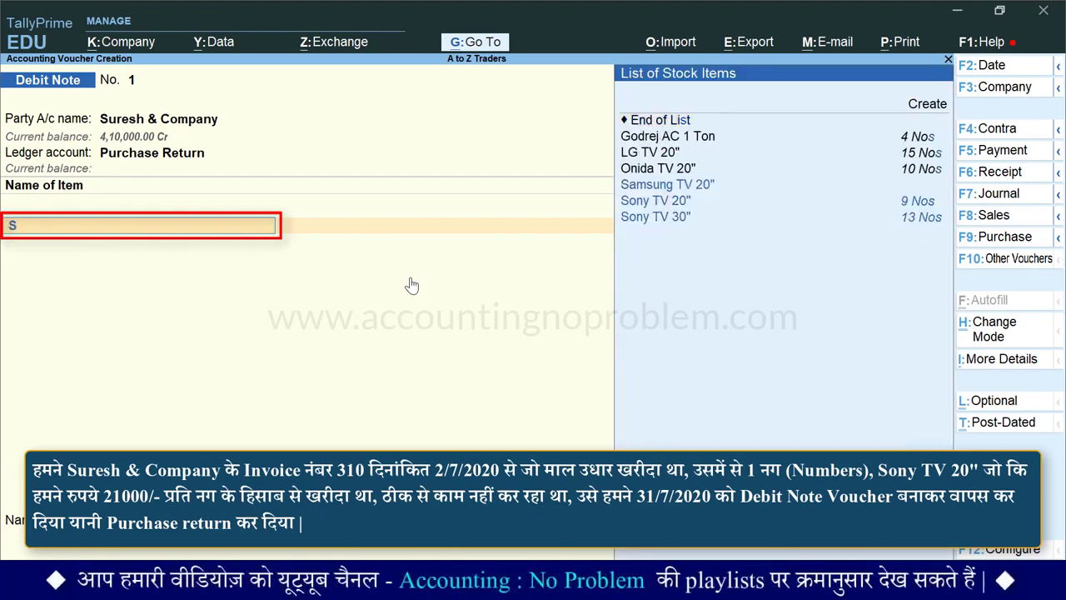
key("Return")
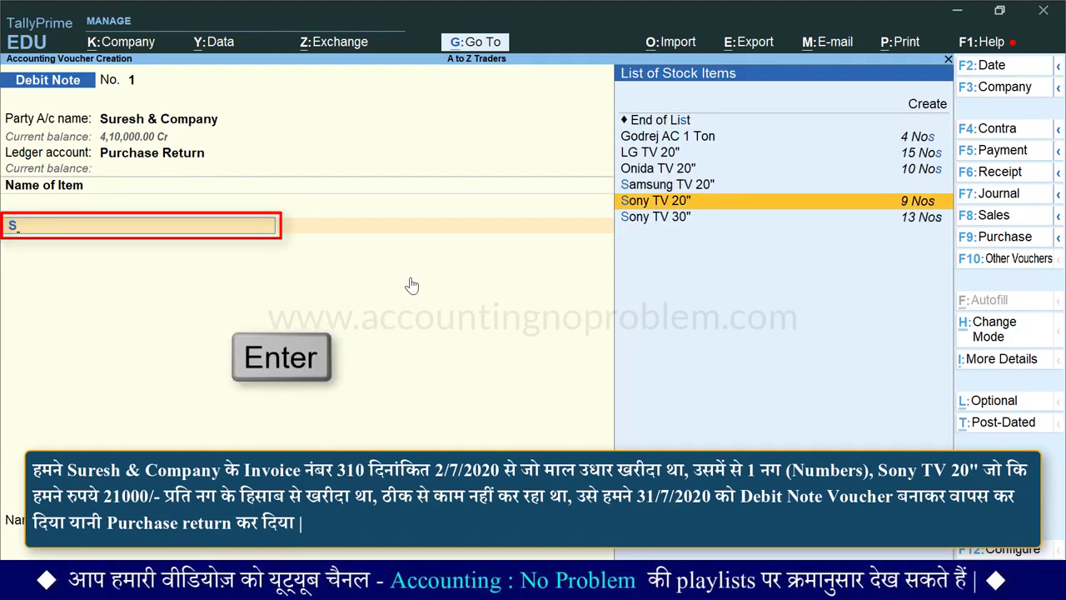
type("1")
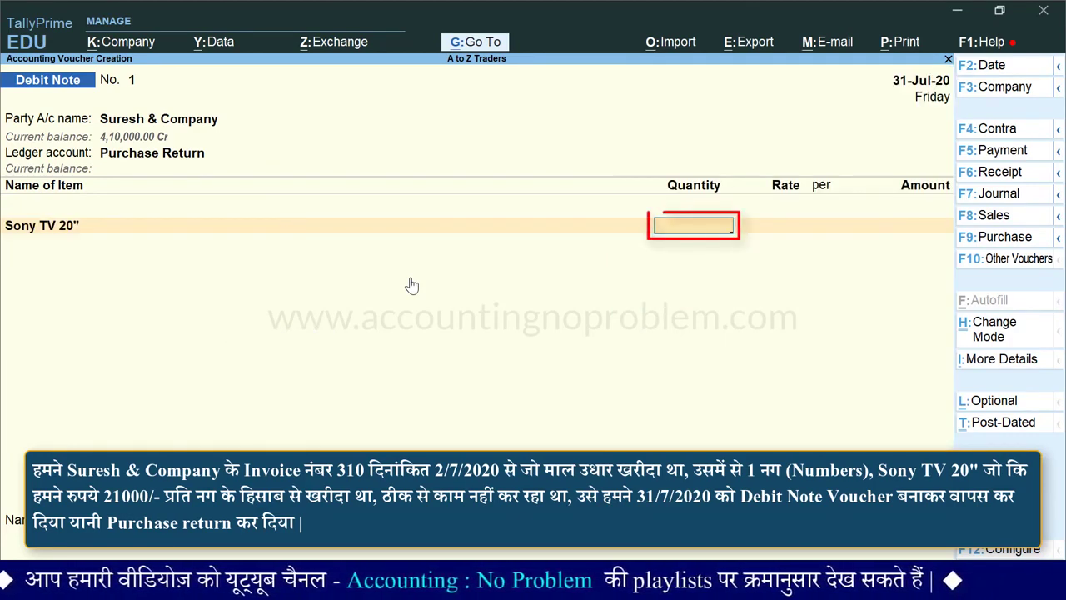
key("Return")
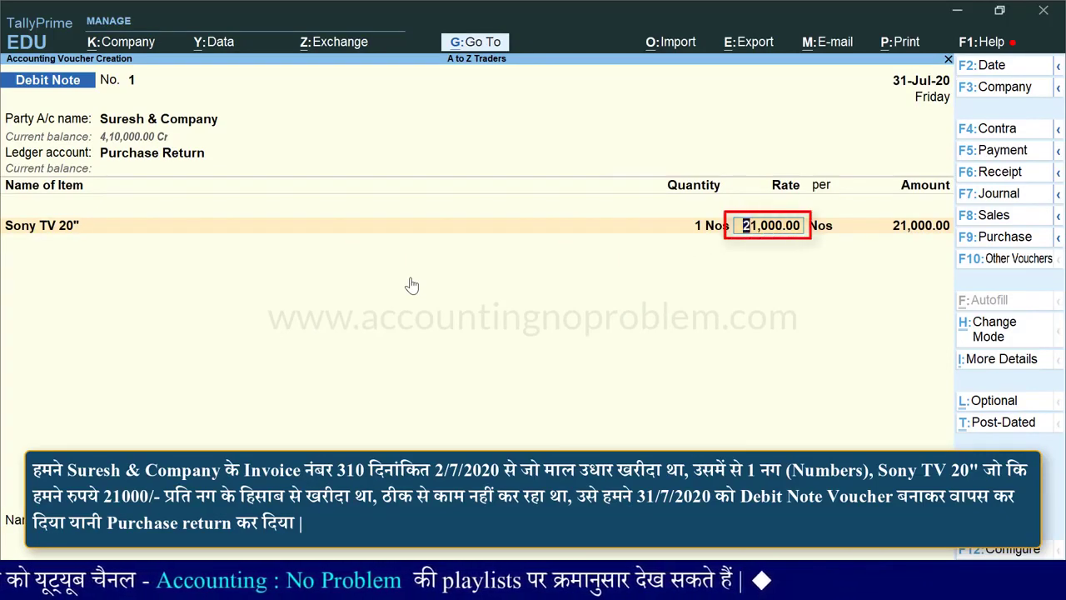
key("Return")
key("Return")
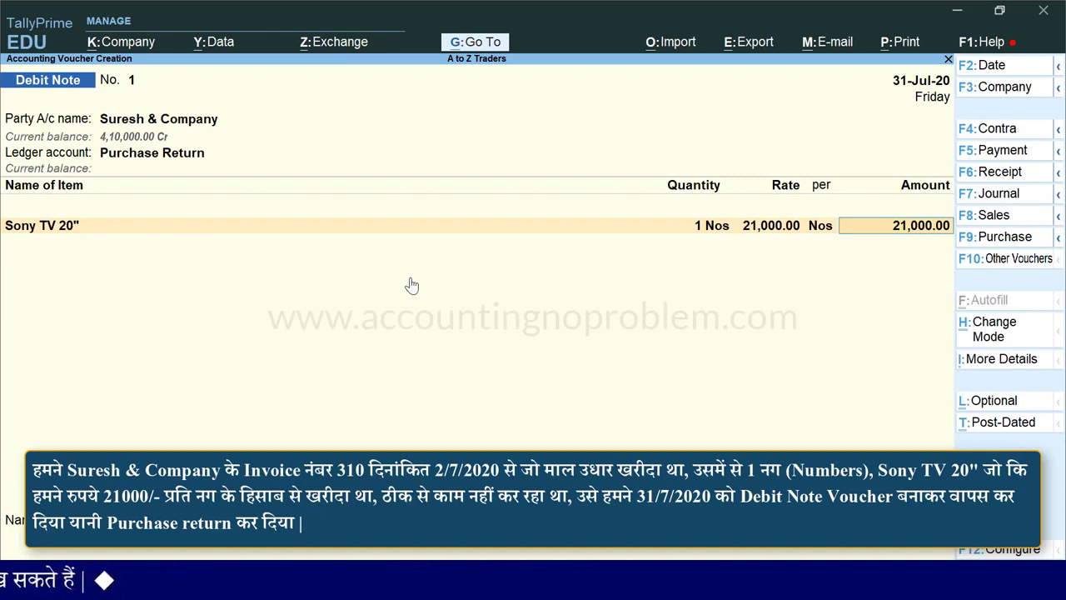
key("Return")
key("Return")
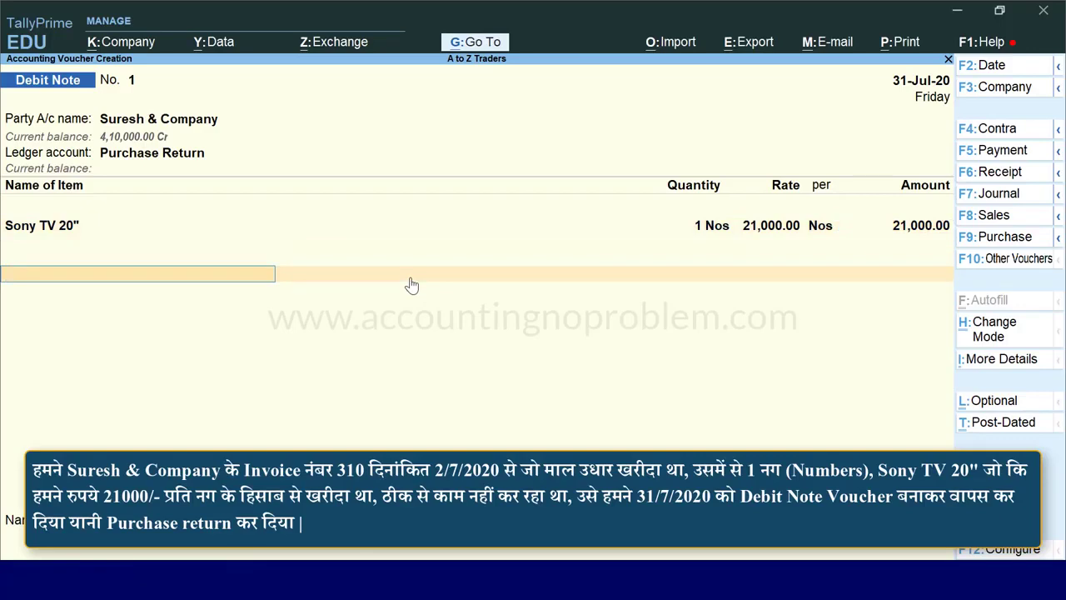
key("Return")
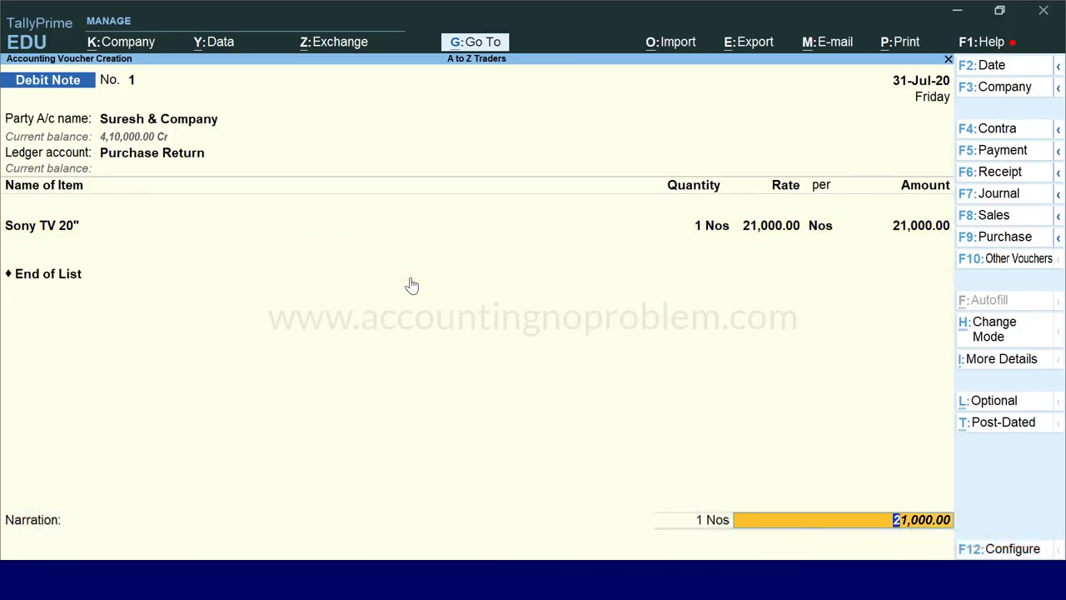
Step: Add the narration "Being purchase returned to supplier because TV is not working properly." and save the debit note
key("Return")
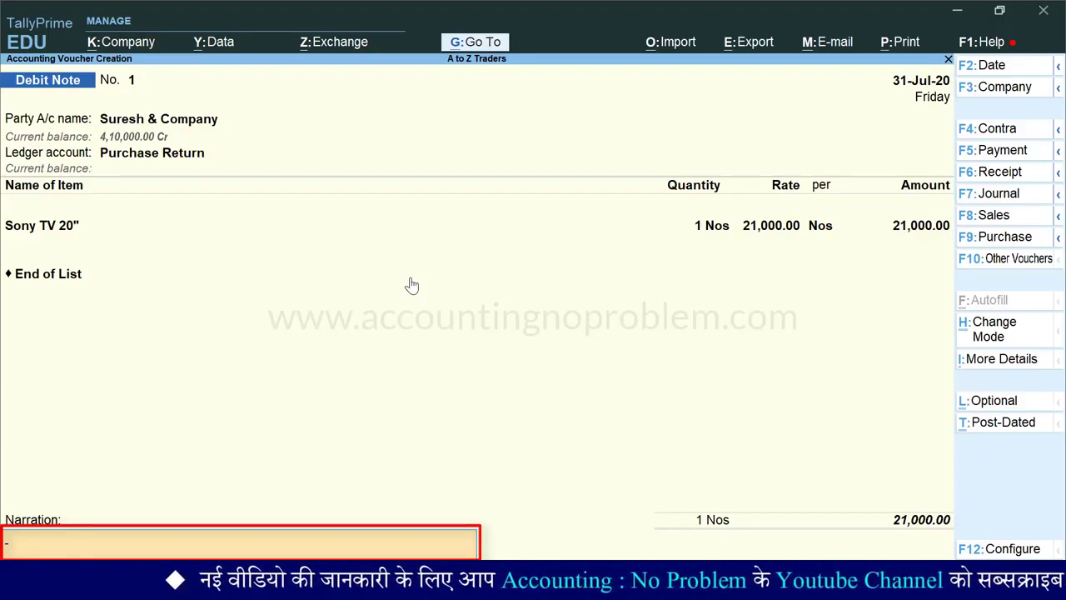
type("Being purchase returned to supplier because TV is not working properly.")
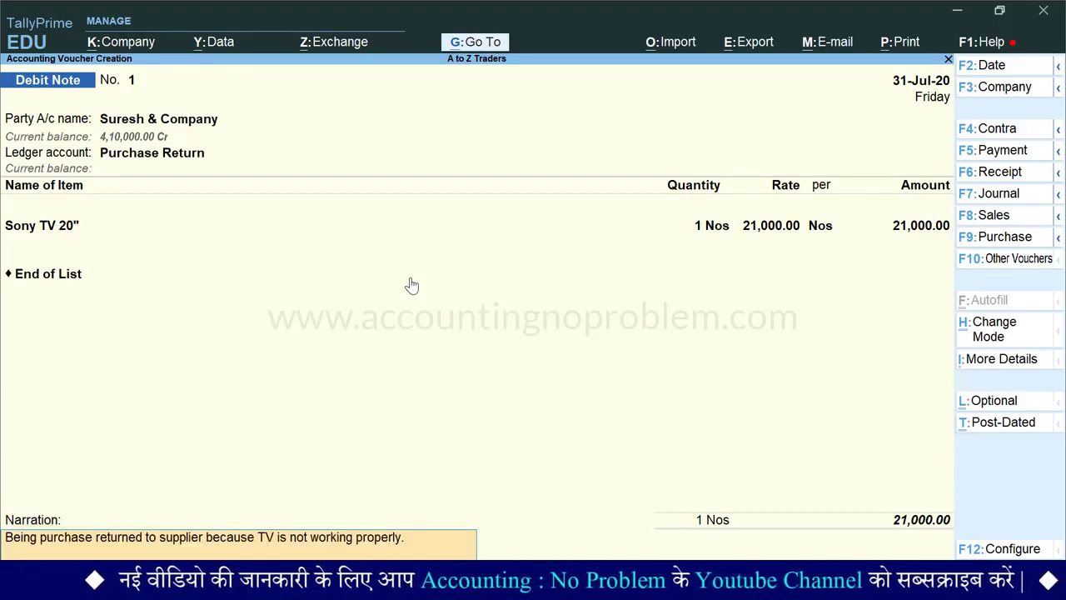
key("ctrl+a")
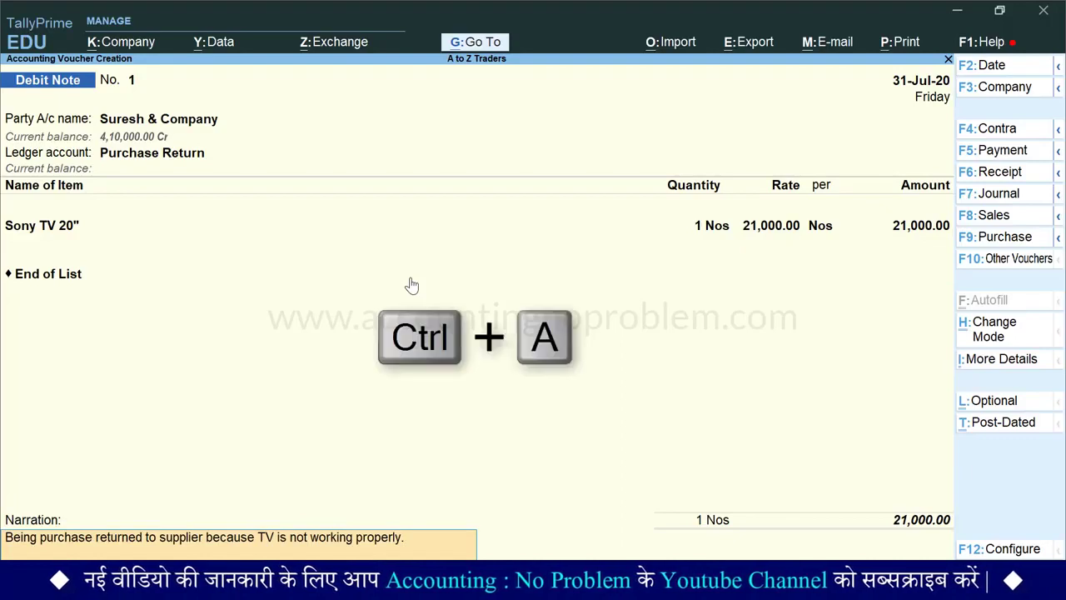